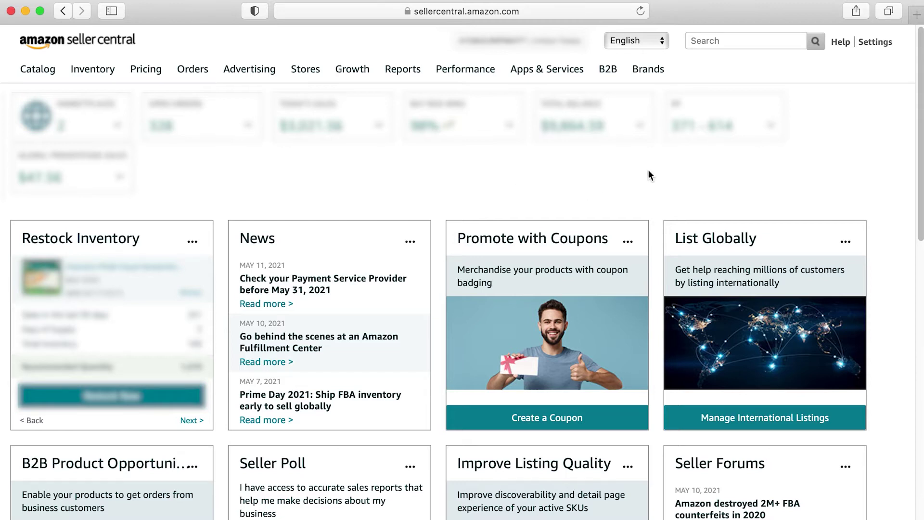
- Bring up the list of brand tools under the Brands menu in the top navigation
mouse_move(651, 73)
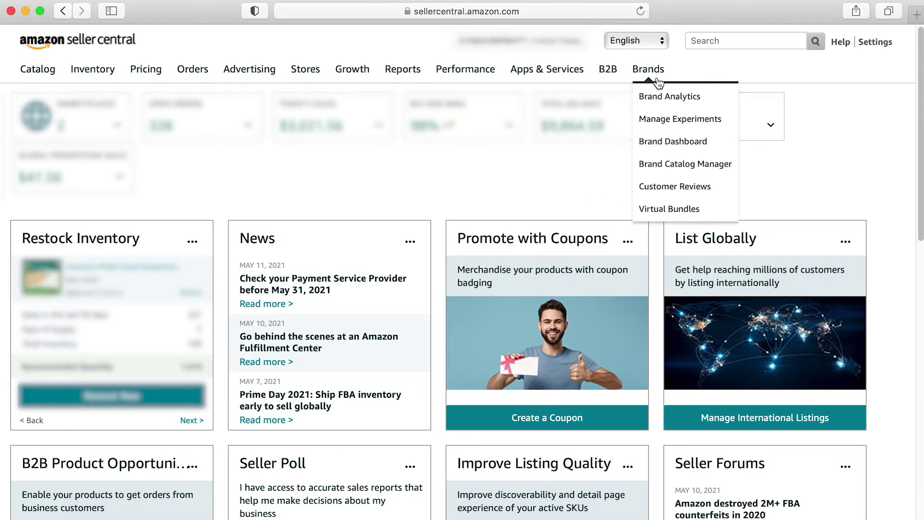
- Open Manage Your Experiments, toggle the active-only filter on and off, and start a Main Image experiment
click(672, 123)
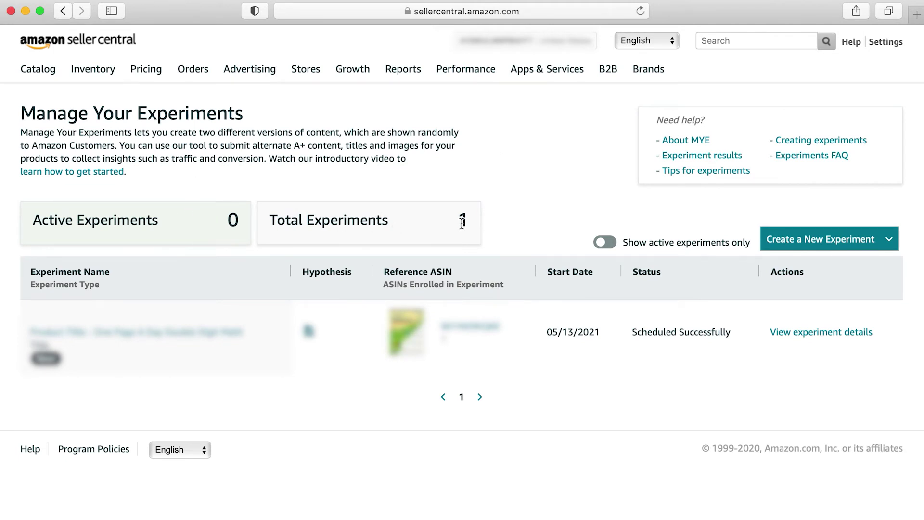
click(605, 243)
click(604, 243)
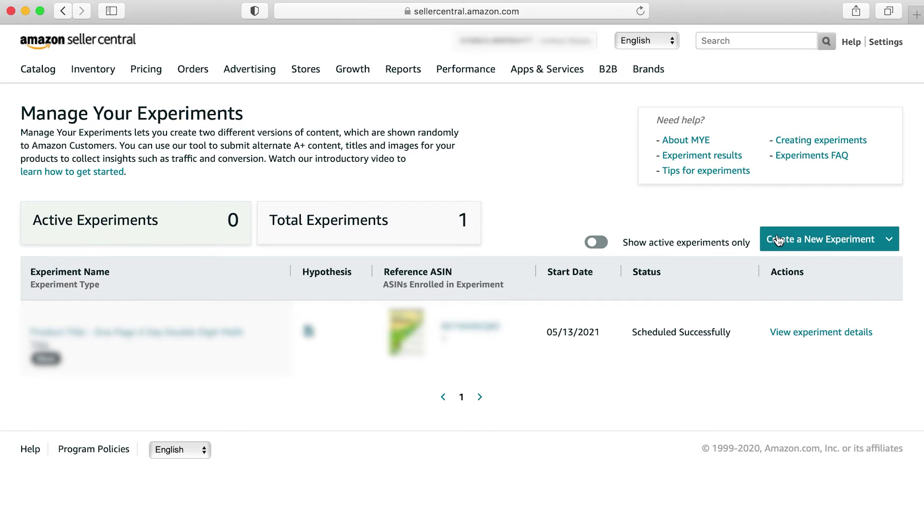
click(849, 242)
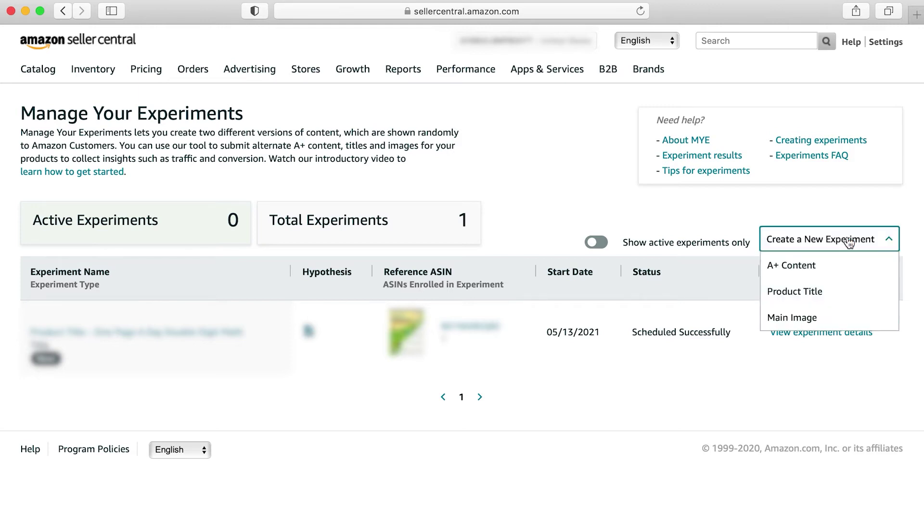
click(821, 317)
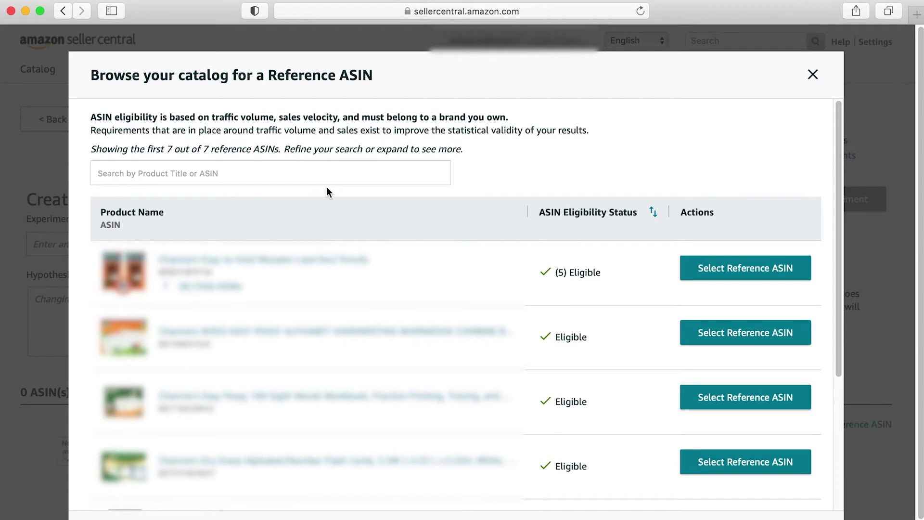
- Browse the catalog and pick the Dry Erase Alphabet & Number Flash Cards product as reference ASIN
scroll(411, 290, down, 5)
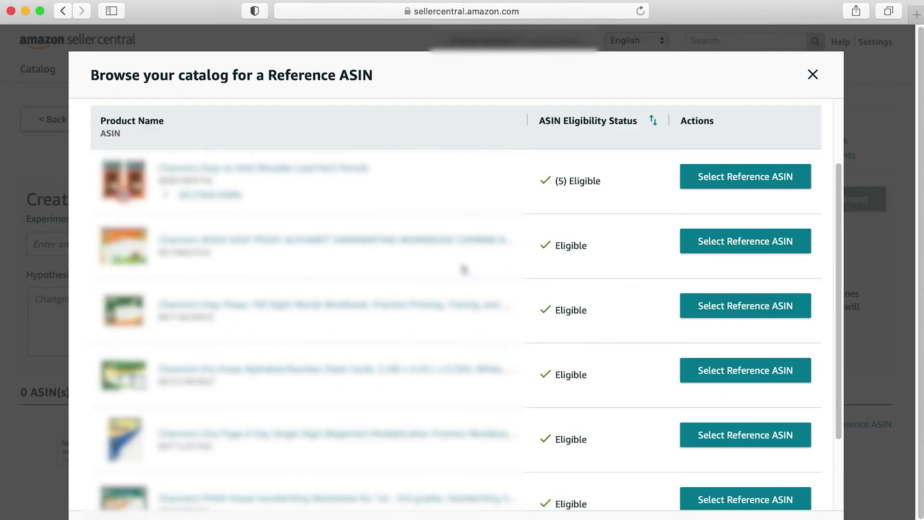
scroll(448, 235, down, 1)
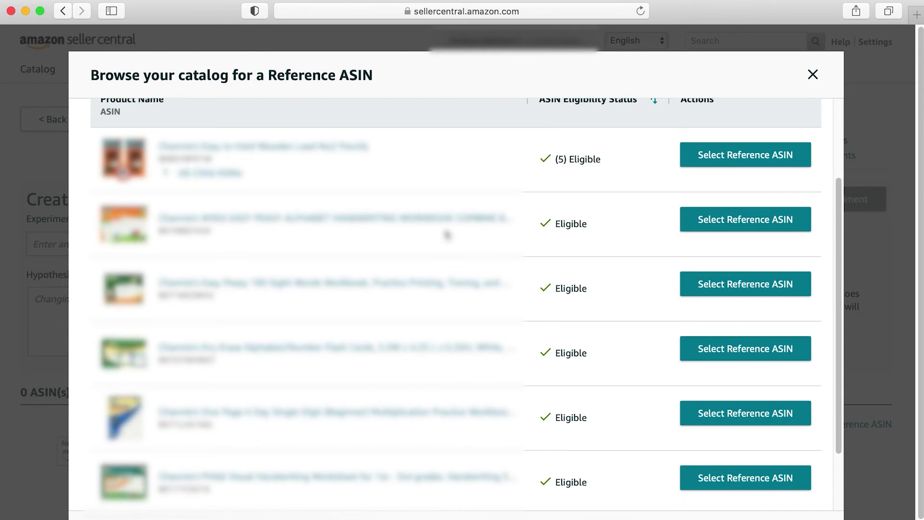
click(738, 350)
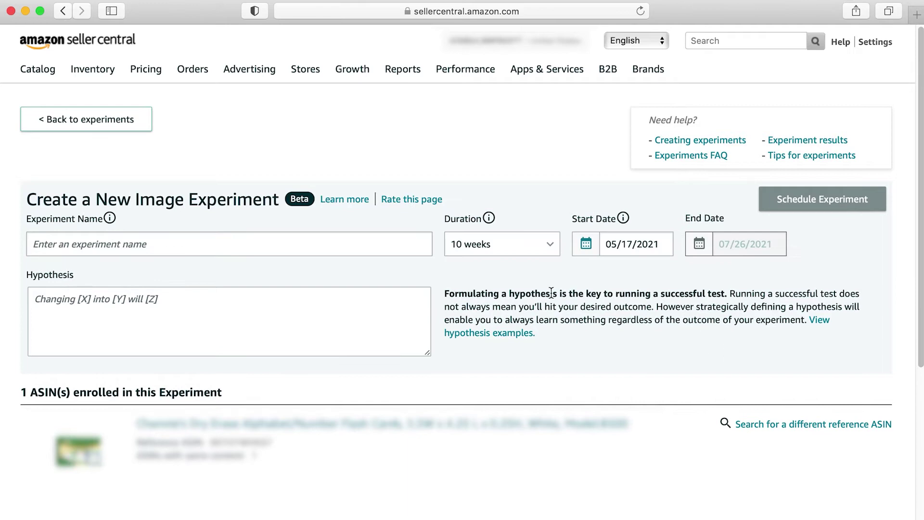
- Name the experiment 'Main Image - Dry Erase Alphabet & Number Flash Cards'
click(389, 247)
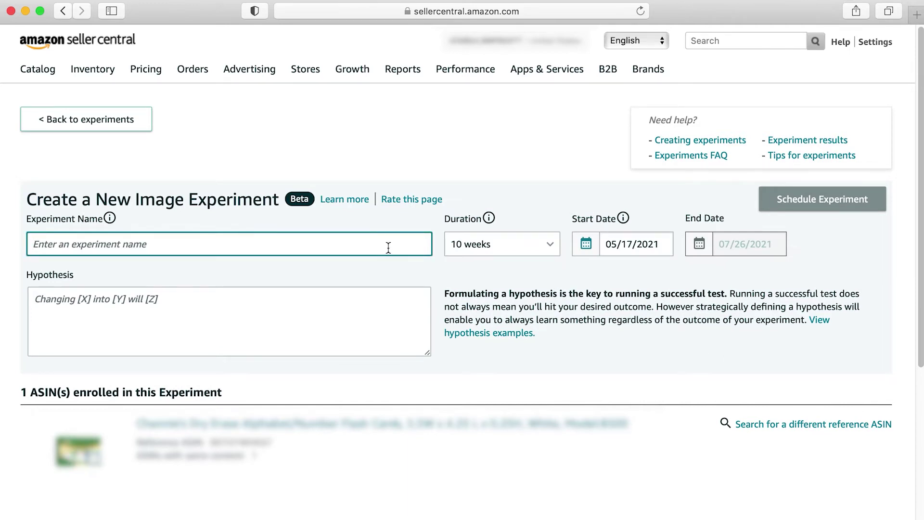
text(Main Image)
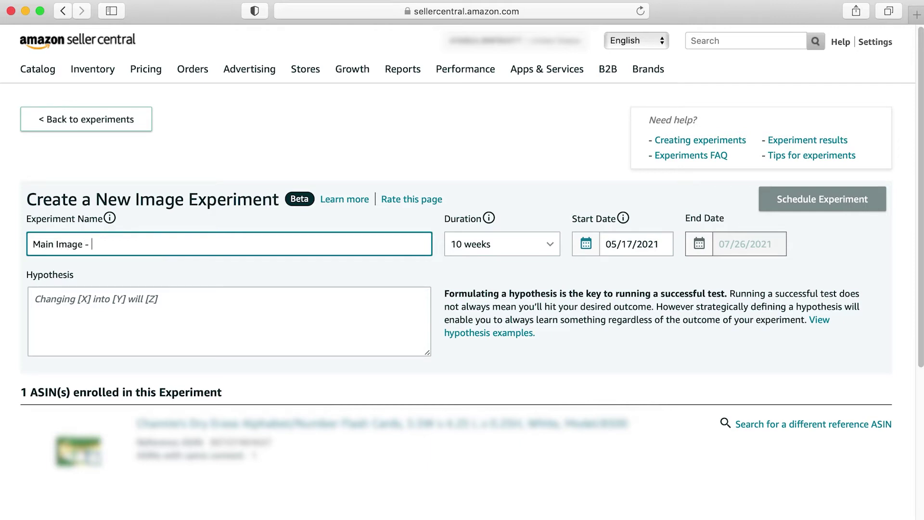
text( - Dry Erase Alphabet)
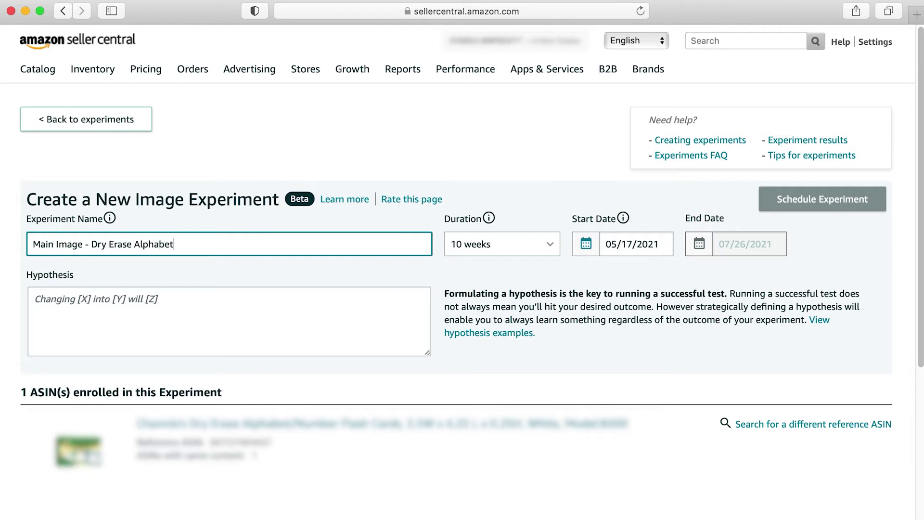
text( & Number Flash Cards)
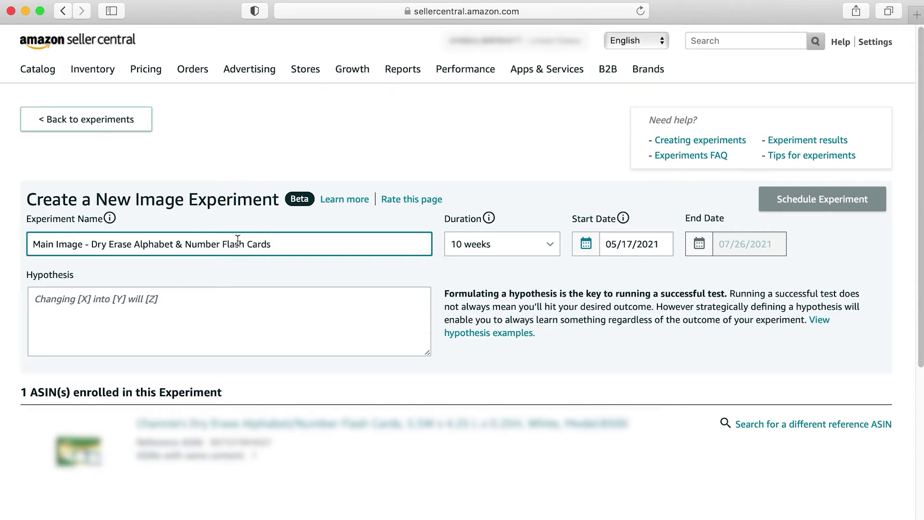
key(Tab)
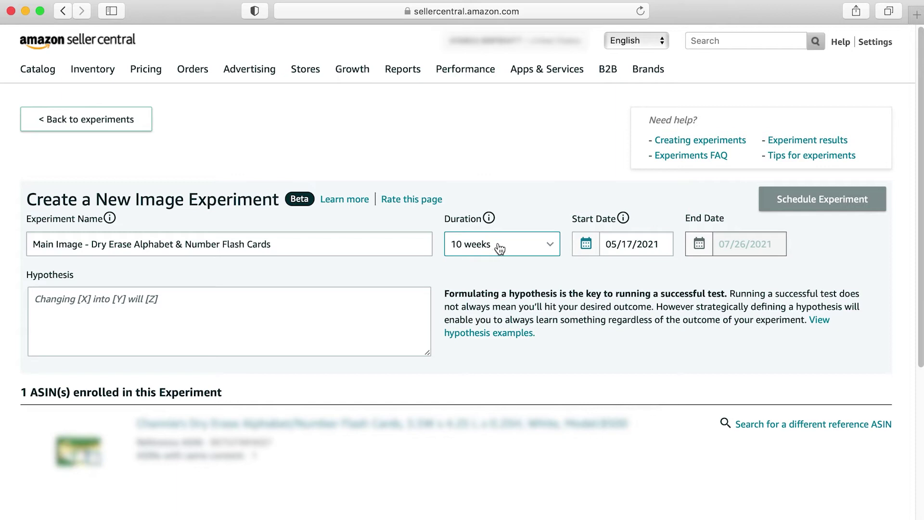
- Set the experiment duration to 4 weeks, ending 06/14/2021, after briefly trying 8 weeks
click(501, 246)
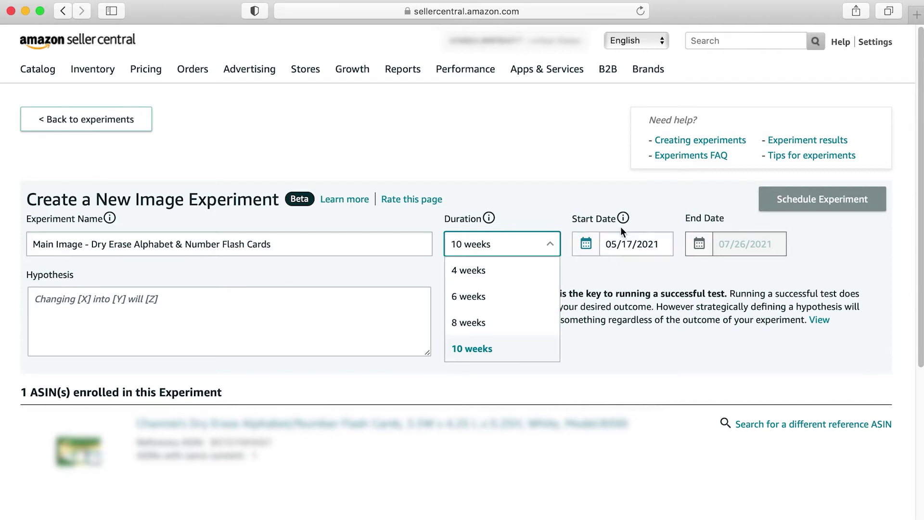
click(489, 273)
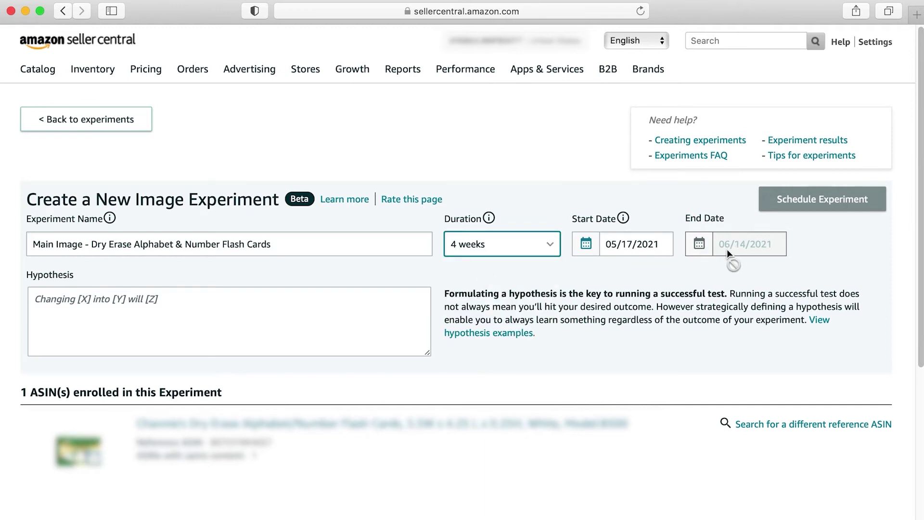
click(533, 247)
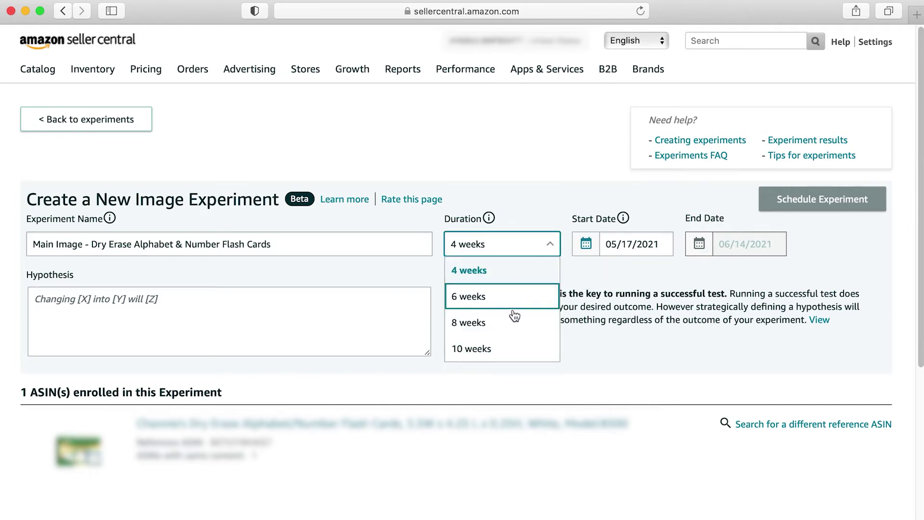
click(516, 327)
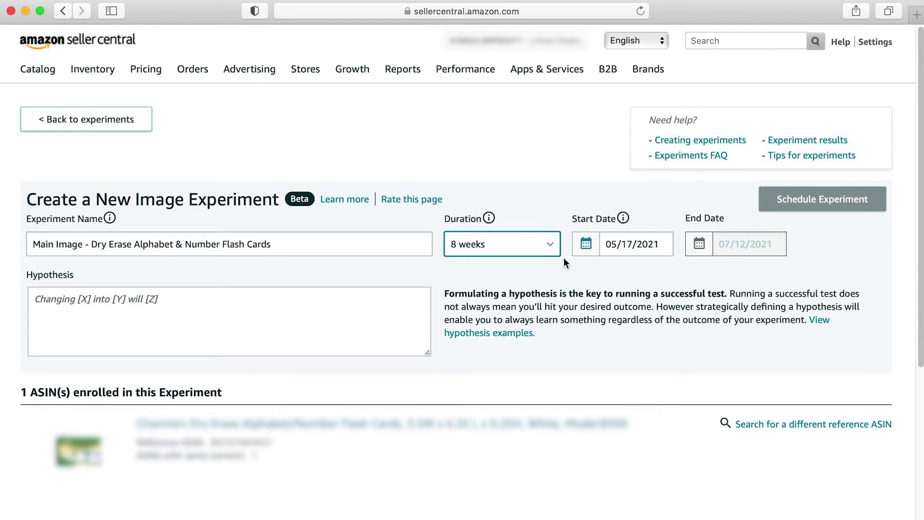
click(525, 248)
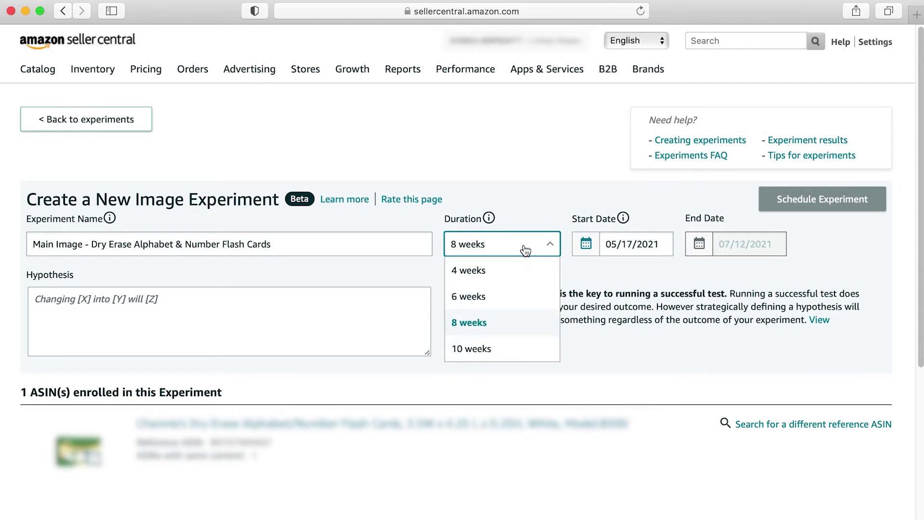
click(487, 270)
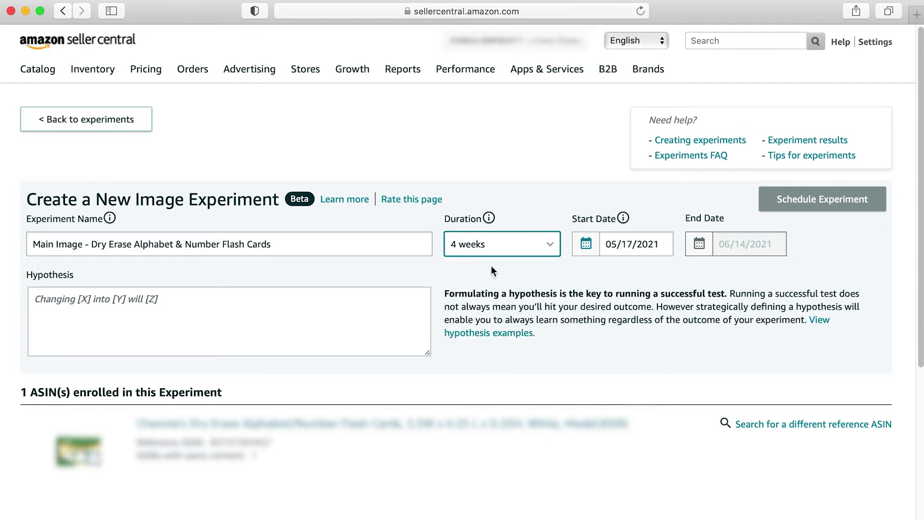
scroll(493, 269, down, 1)
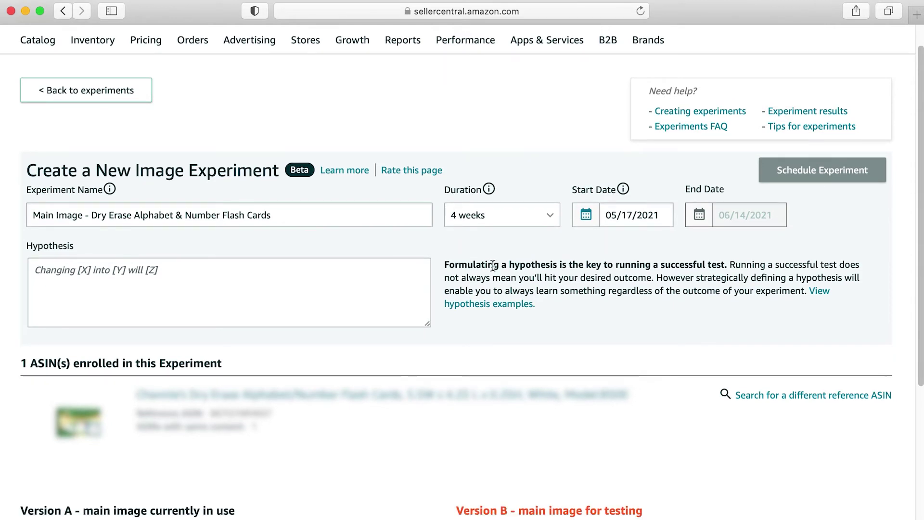
- Write the hypothesis that a new main image raises click-through rates and drives traffic to the detail page
click(298, 280)
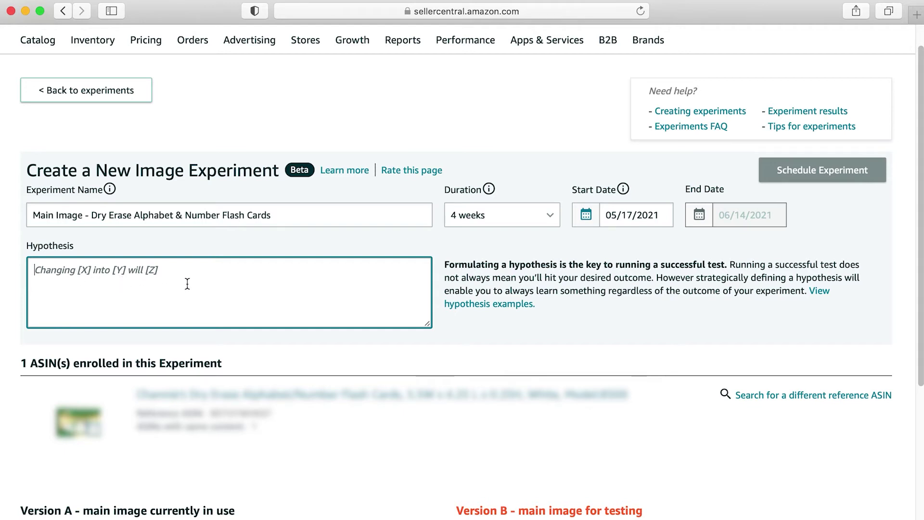
text(Changin)
text(g)
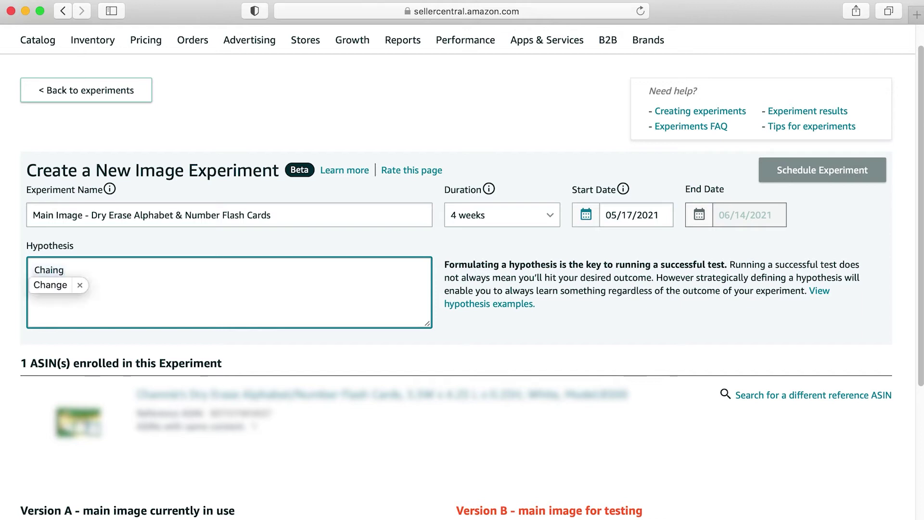
key(BackSpace)
key(BackSpace)
key(BackSpace)
text(nging our)
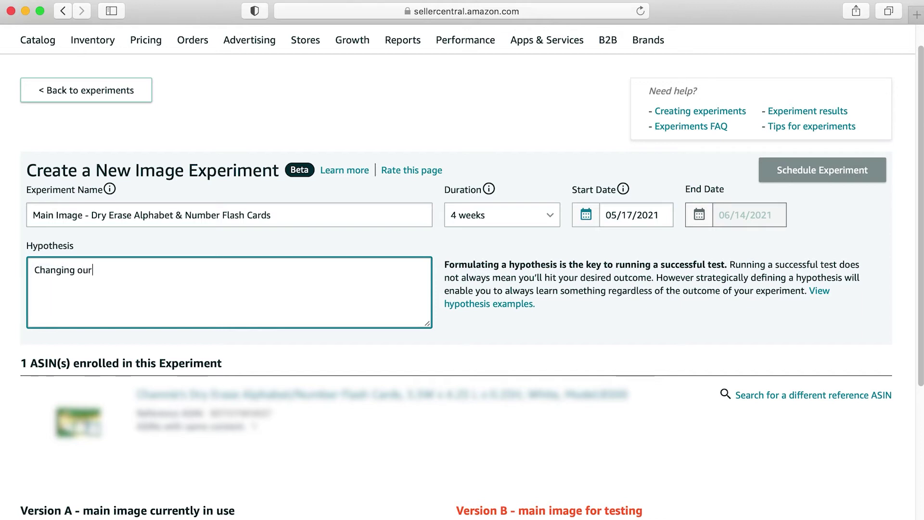
text( main image will results)
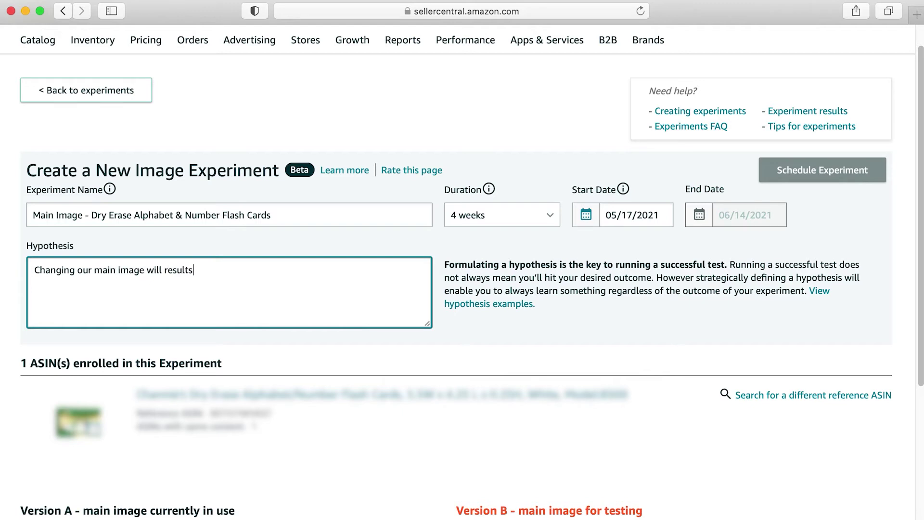
text( in high click through rates)
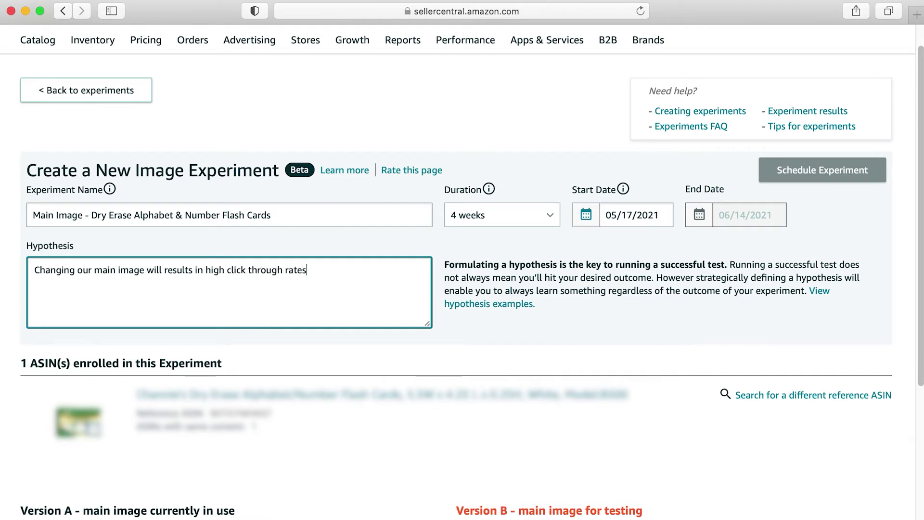
text(, and drive more)
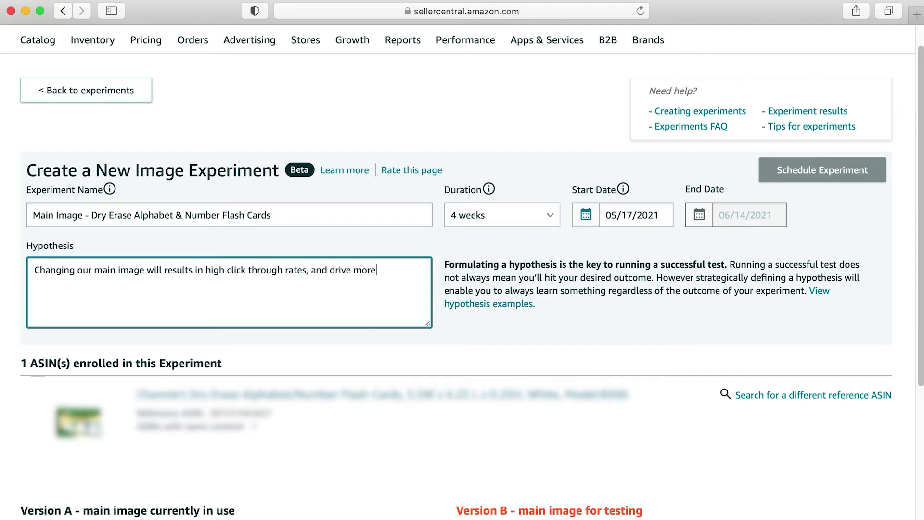
text( traffic to the detail)
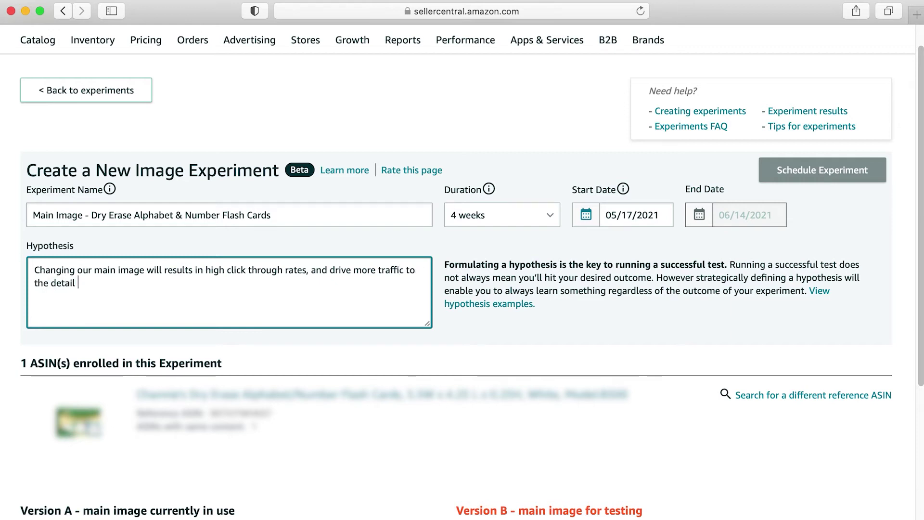
text(page.)
scroll(396, 311, down, 5)
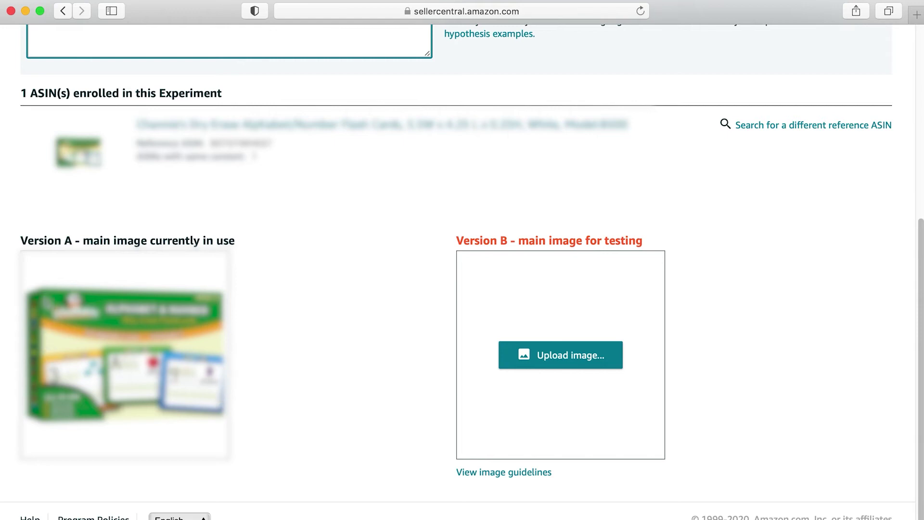
- Upload the 3:36 PM image from Downloads as the Version B testing image
click(548, 357)
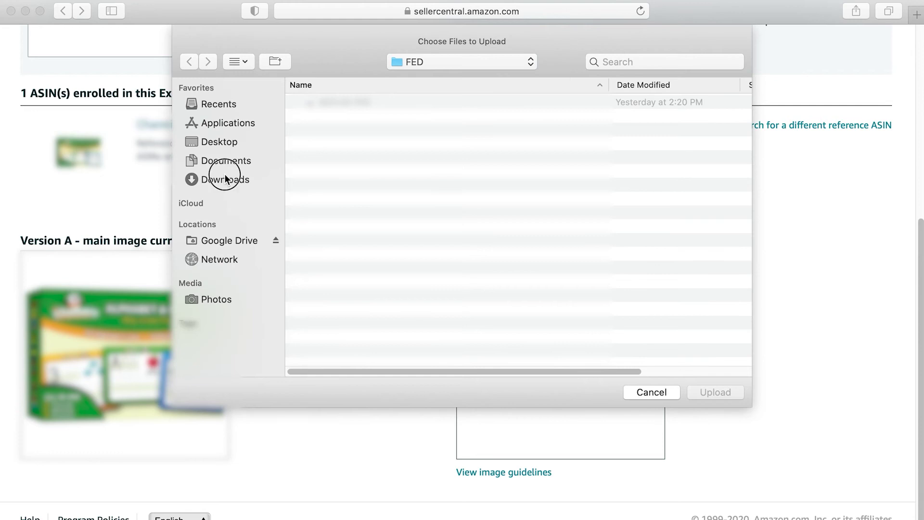
click(226, 179)
click(621, 85)
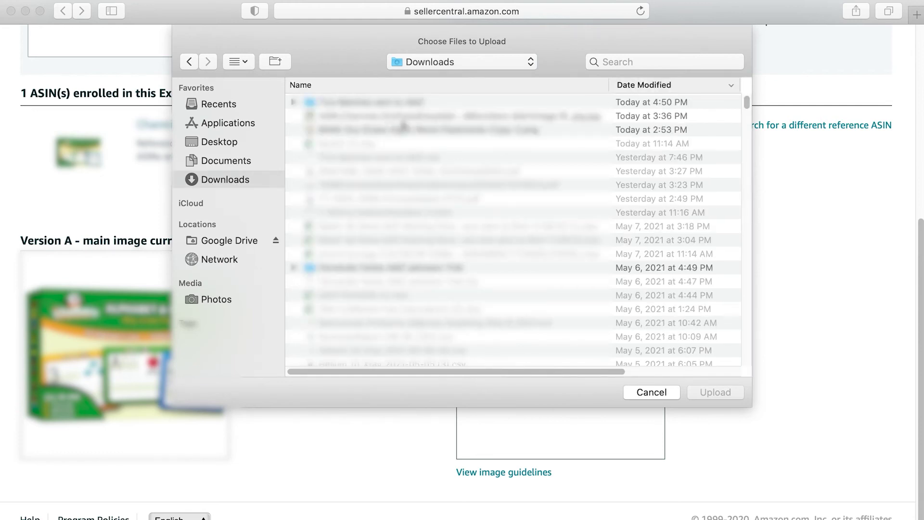
click(384, 118)
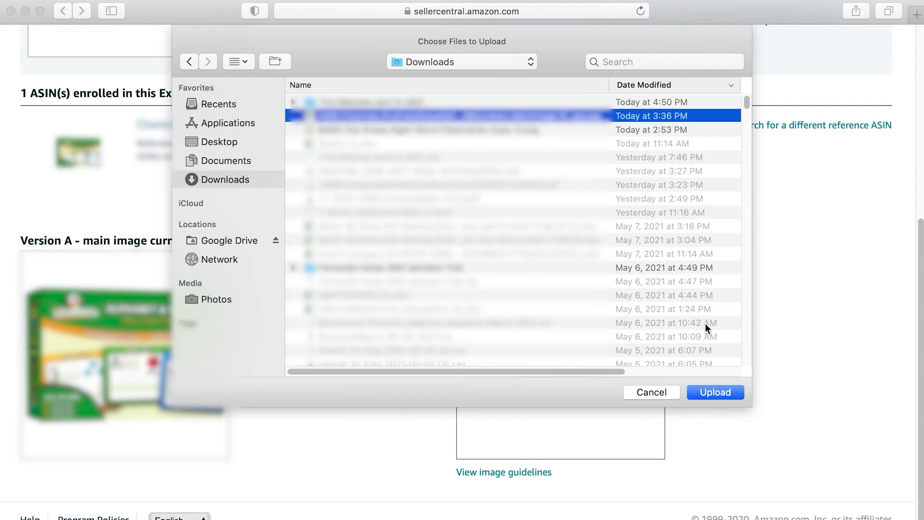
click(723, 393)
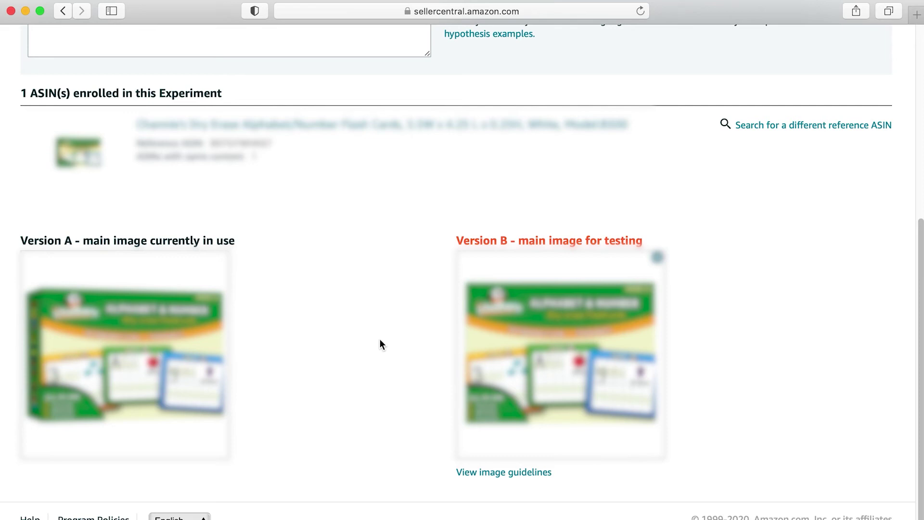
scroll(380, 341, up, 2)
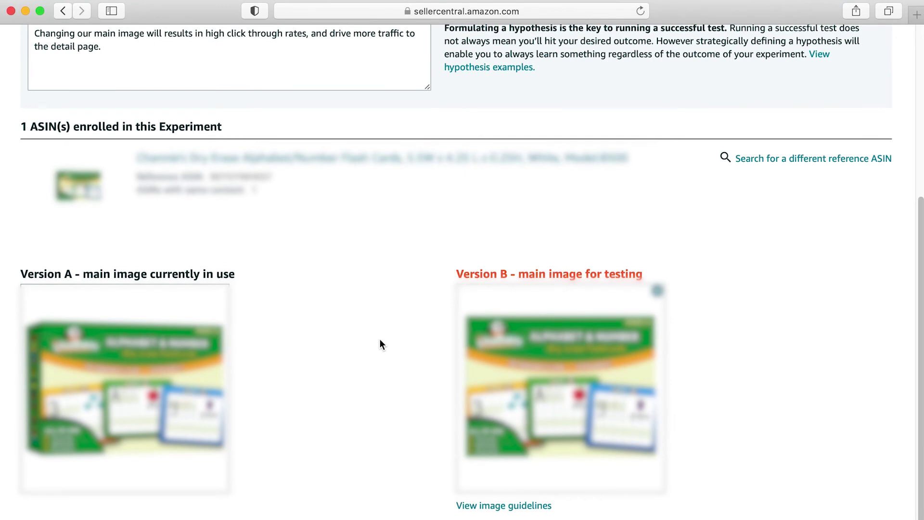
scroll(380, 339, up, 5)
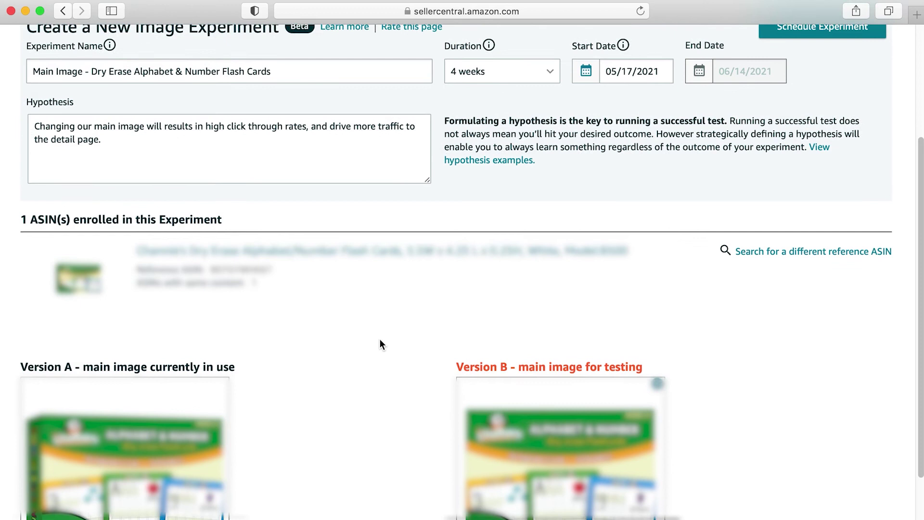
scroll(289, 424, down, 2)
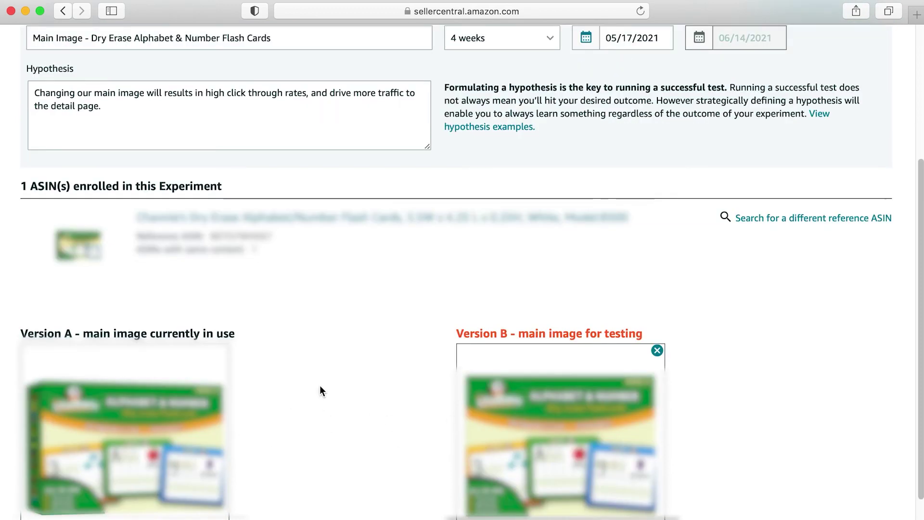
scroll(347, 385, up, 3)
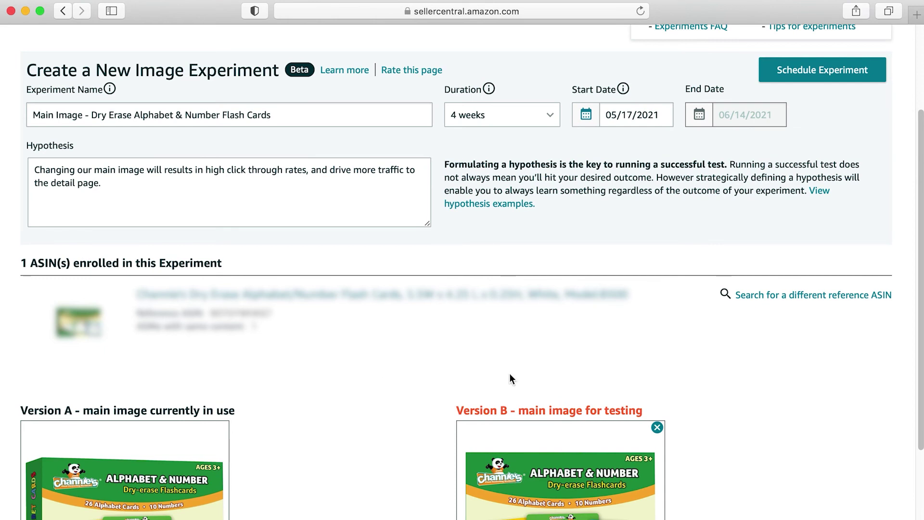
scroll(509, 374, up, 4)
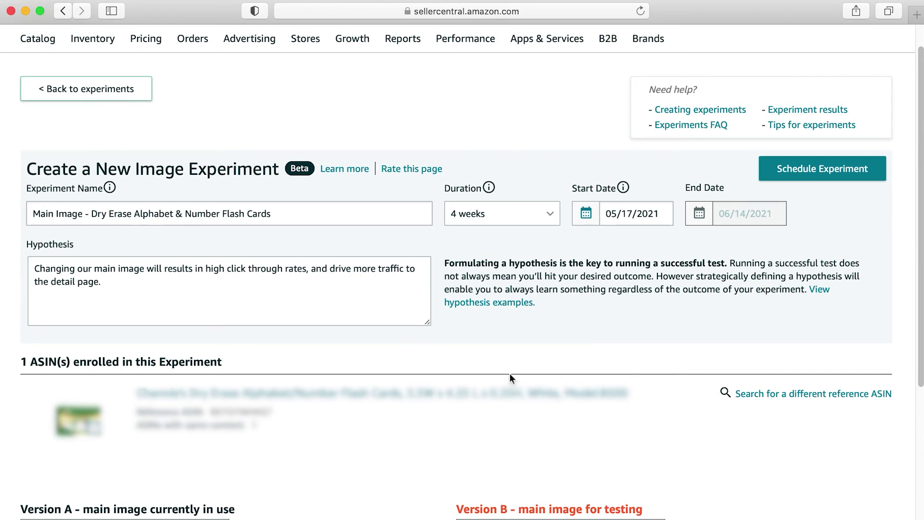
scroll(509, 373, down, 5)
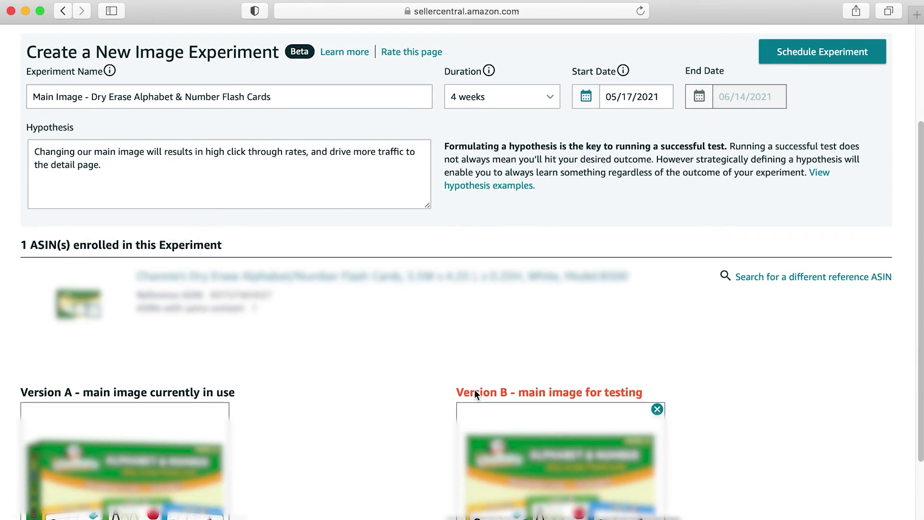
scroll(388, 366, down, 4)
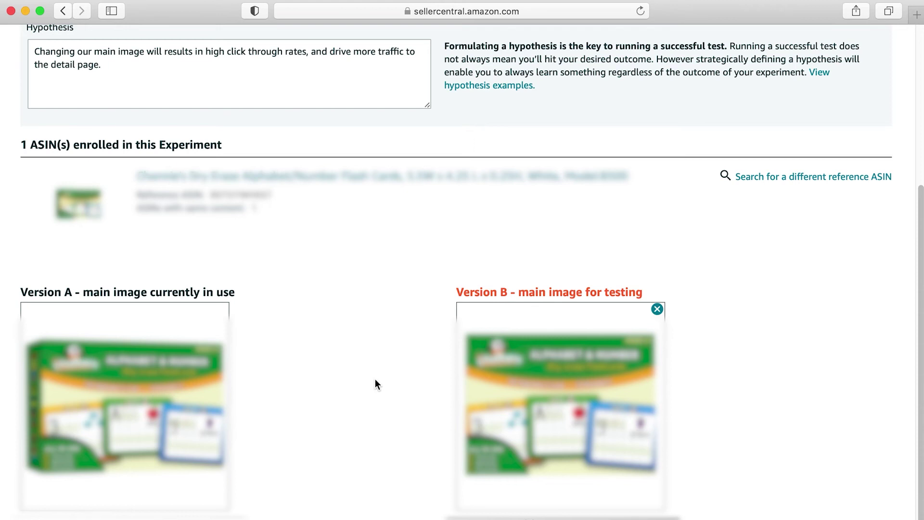
scroll(375, 384, up, 3)
scroll(420, 361, up, 2)
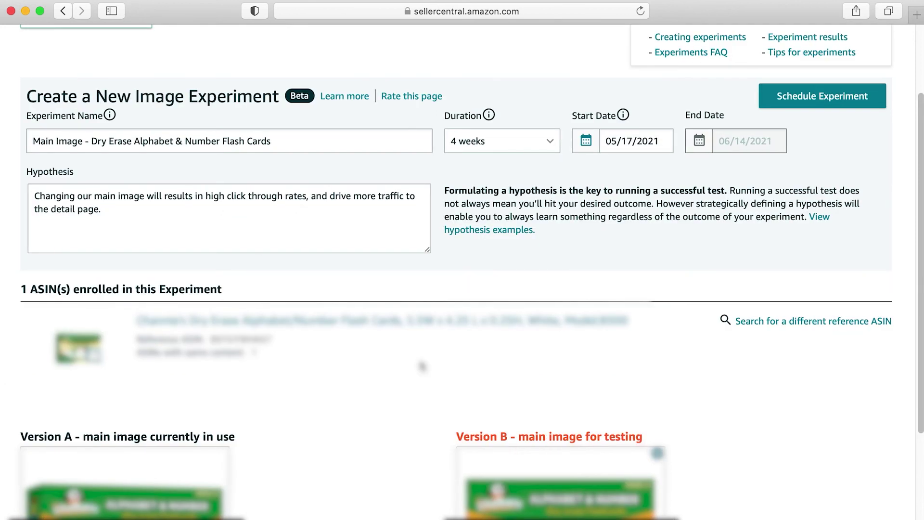
scroll(813, 273, up, 4)
scroll(814, 274, down, 9)
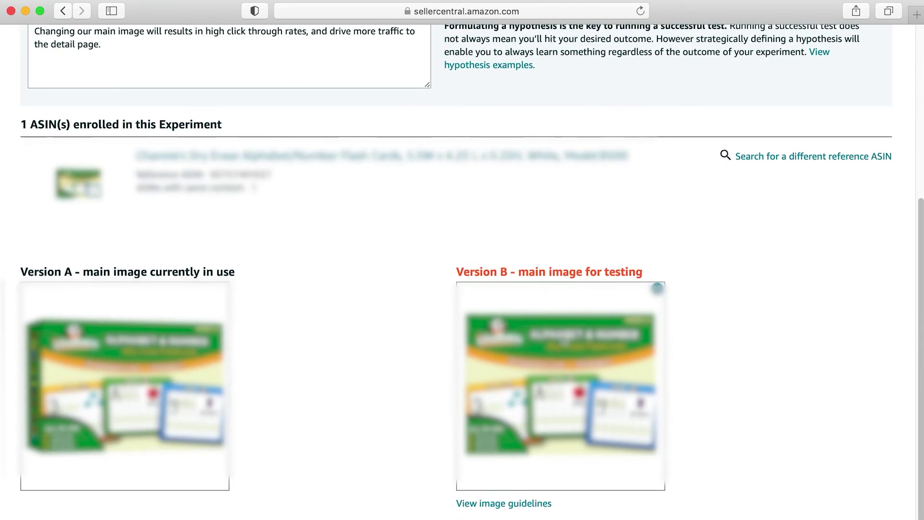
scroll(715, 320, up, 6)
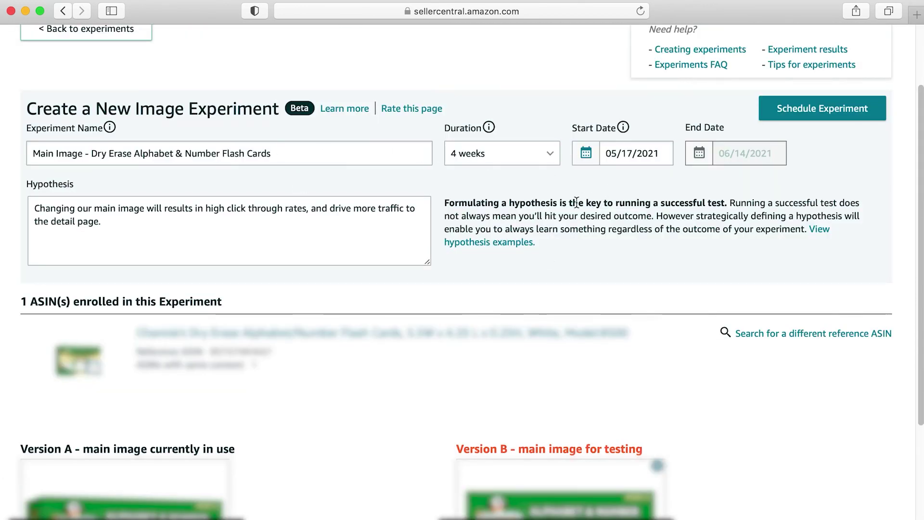
click(648, 151)
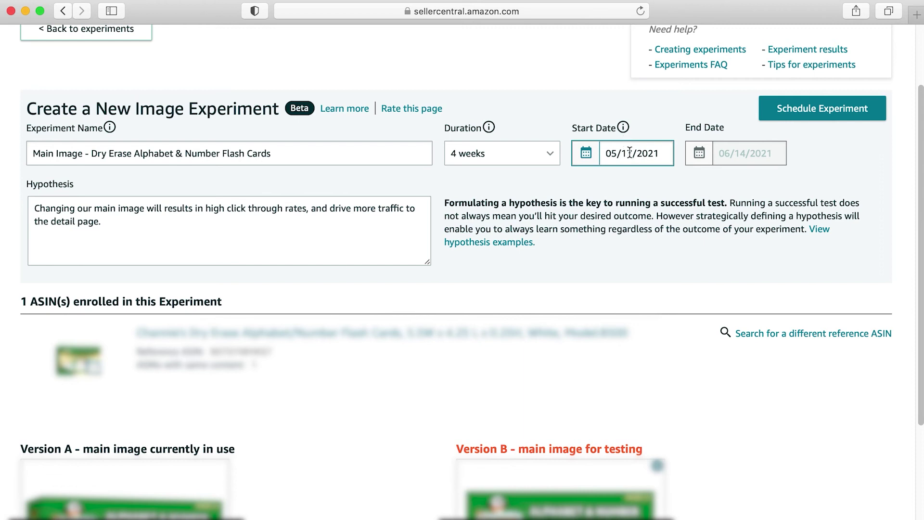
click(438, 269)
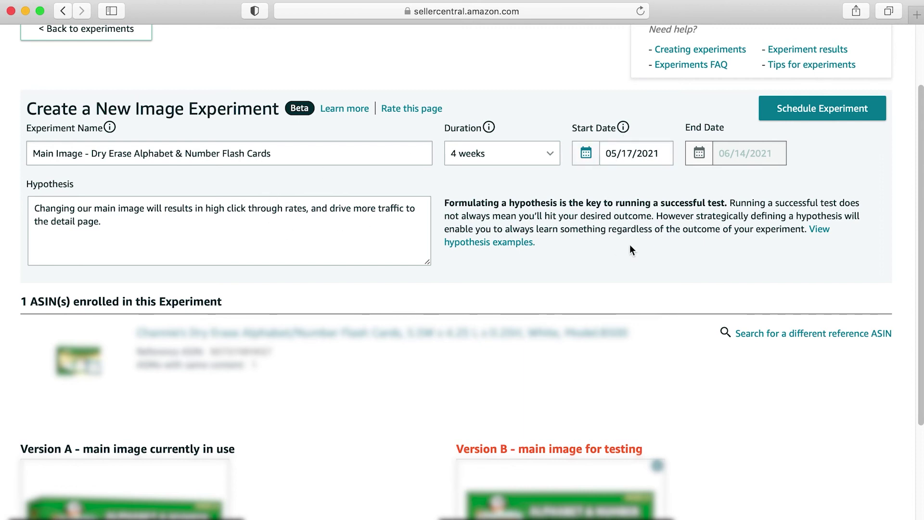
scroll(629, 244, up, 4)
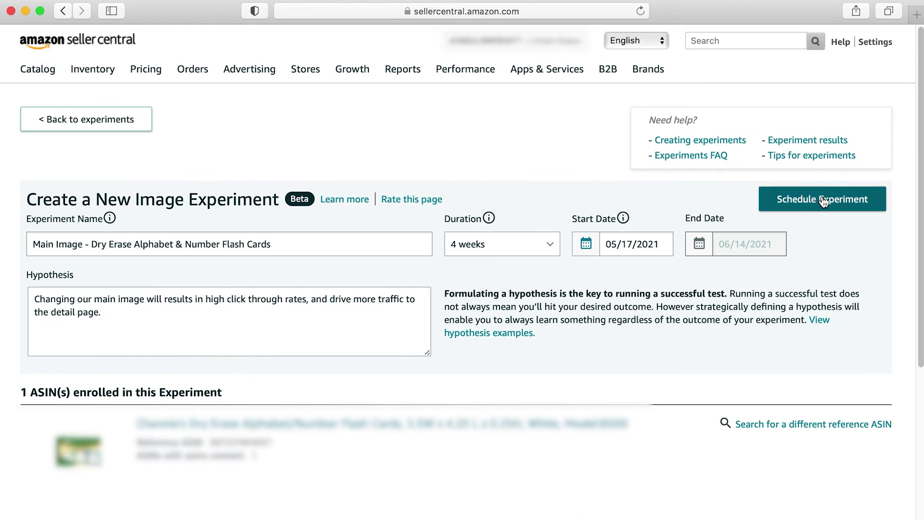
- Schedule the experiment and check it is listed as Submitted Pending Content Approval
click(823, 201)
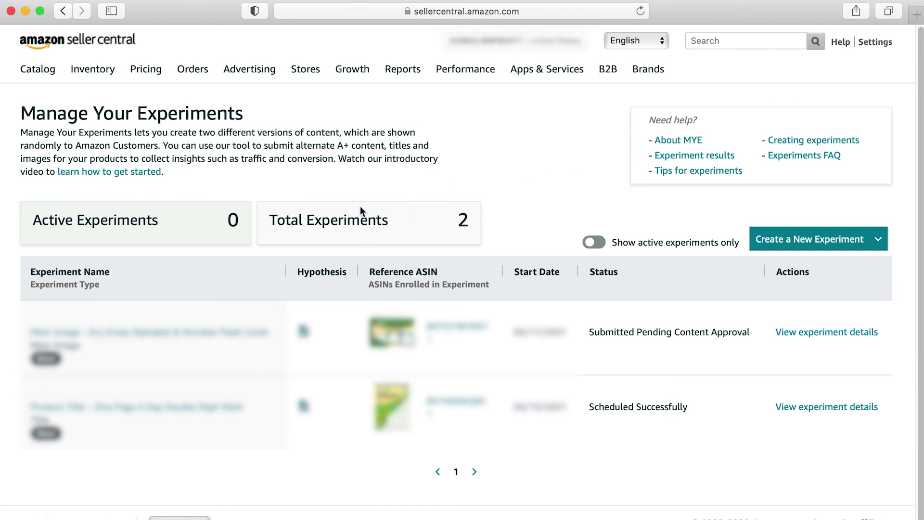
scroll(487, 168, down, 1)
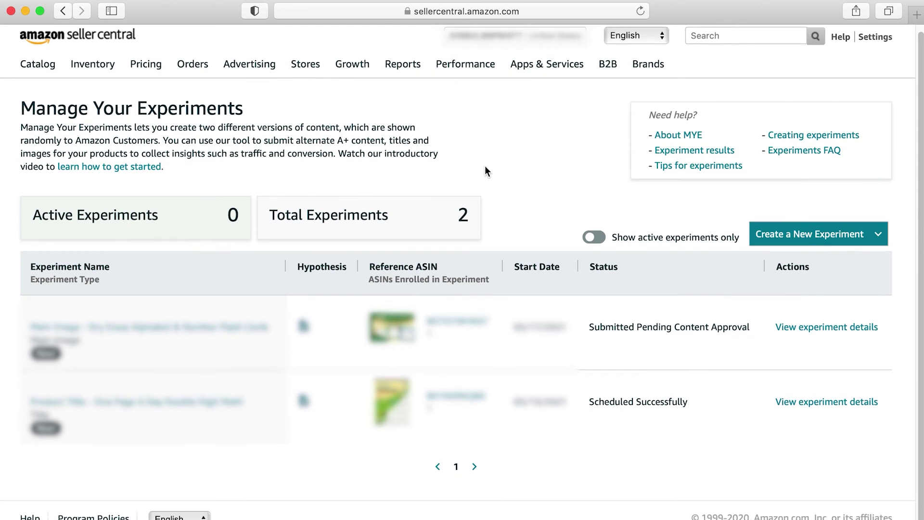